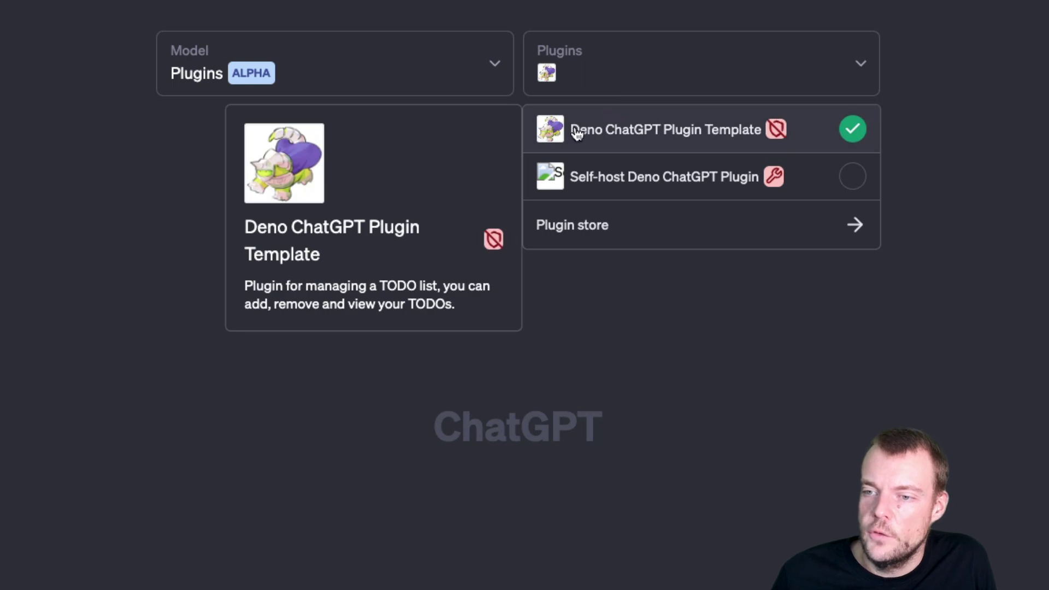
# - Enable the Deno ChatGPT Plugin Template in the Plugins list and close the dropdown
pyautogui.moveTo(607, 130)
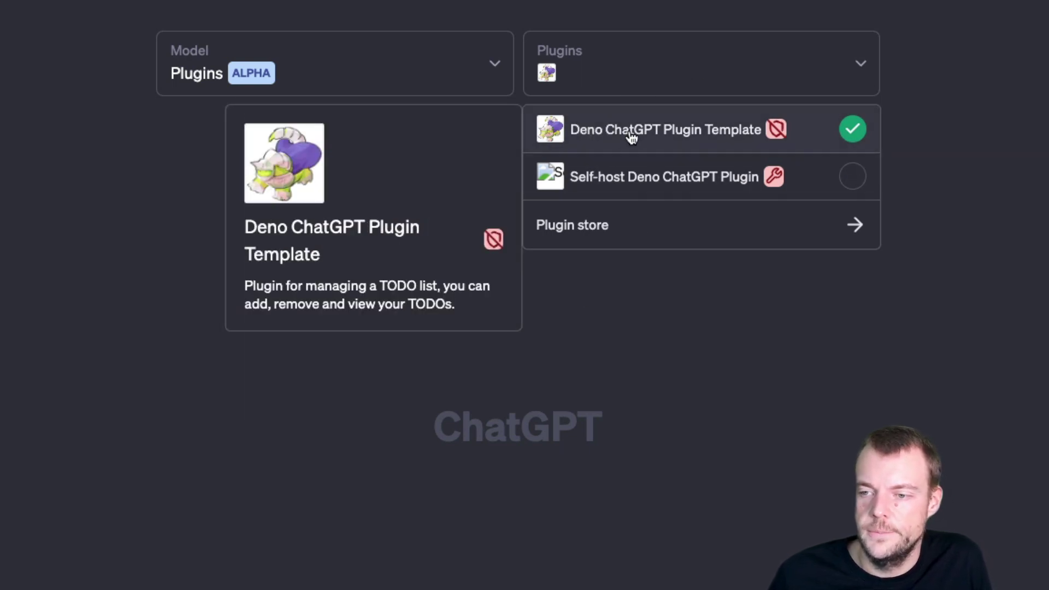
pyautogui.press('Escape')
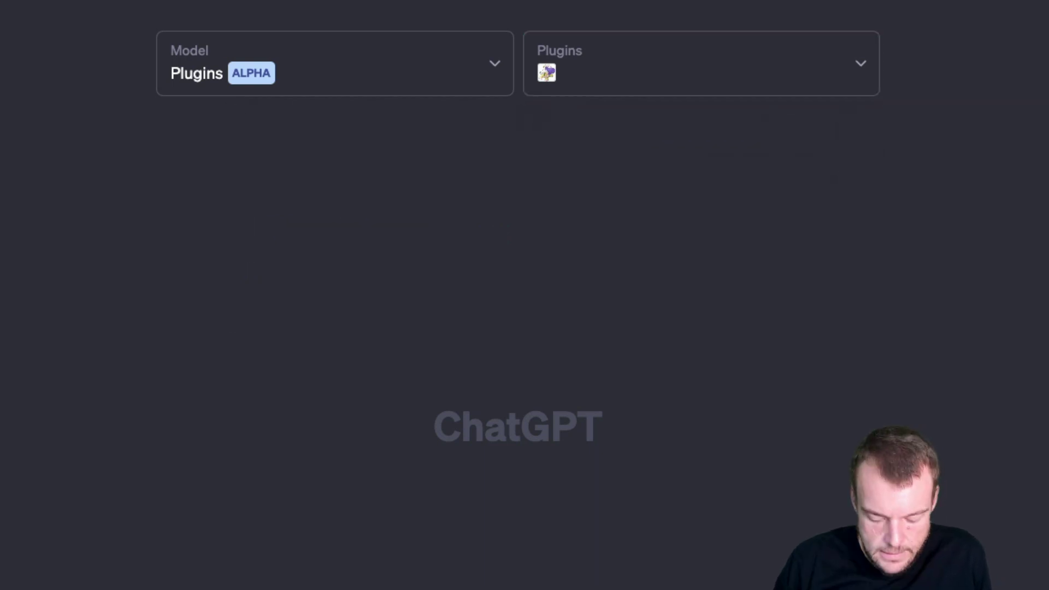
# - Ask ChatGPT 'are there any open todos for the global user' and send it
pyautogui.write('are ther e')
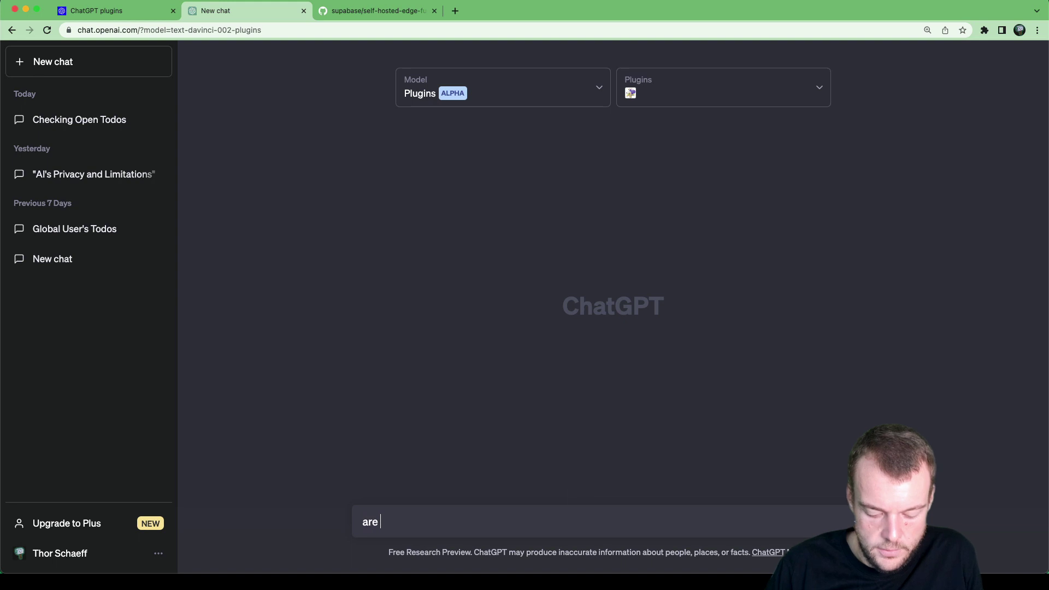
pyautogui.press('BackSpace')
pyautogui.press('BackSpace')
pyautogui.press('BackSpace')
pyautogui.write('e any open todos')
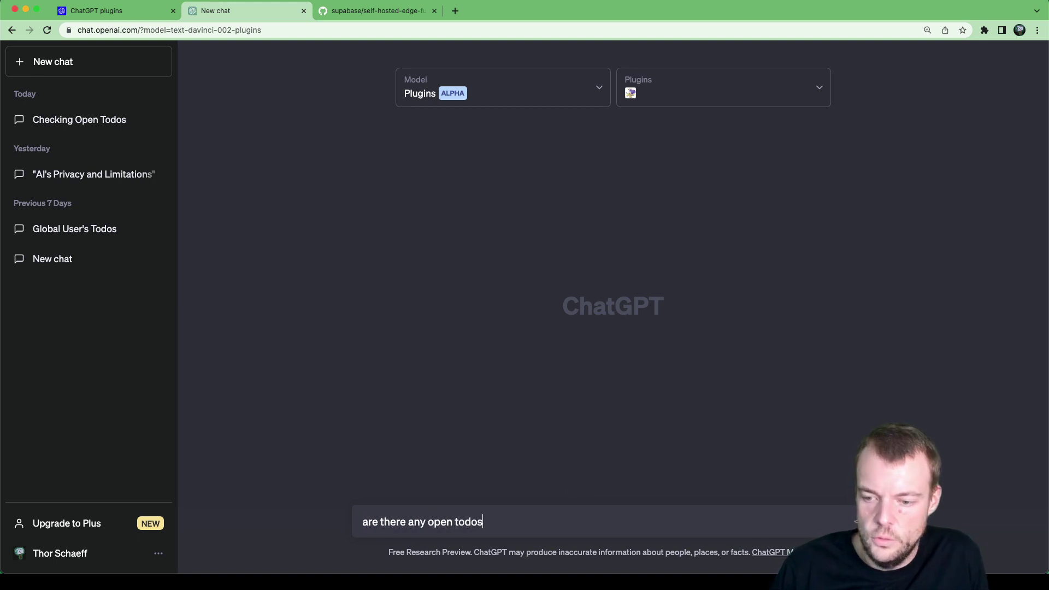
pyautogui.write(' for the global user')
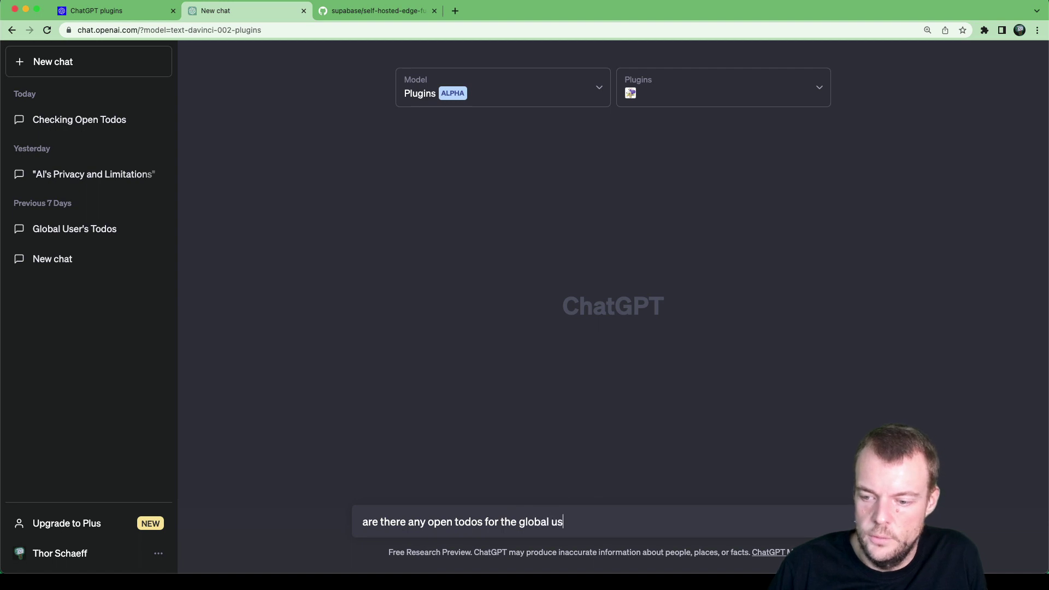
pyautogui.press('Return')
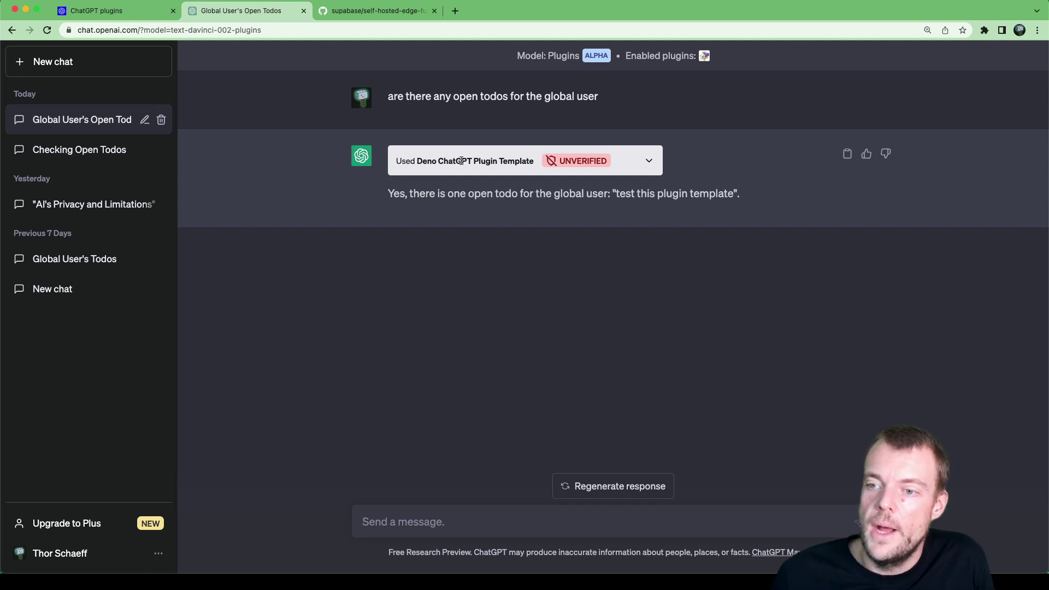
# - Expand the Deno plugin call to view the username global request and its todo response
pyautogui.click(650, 163)
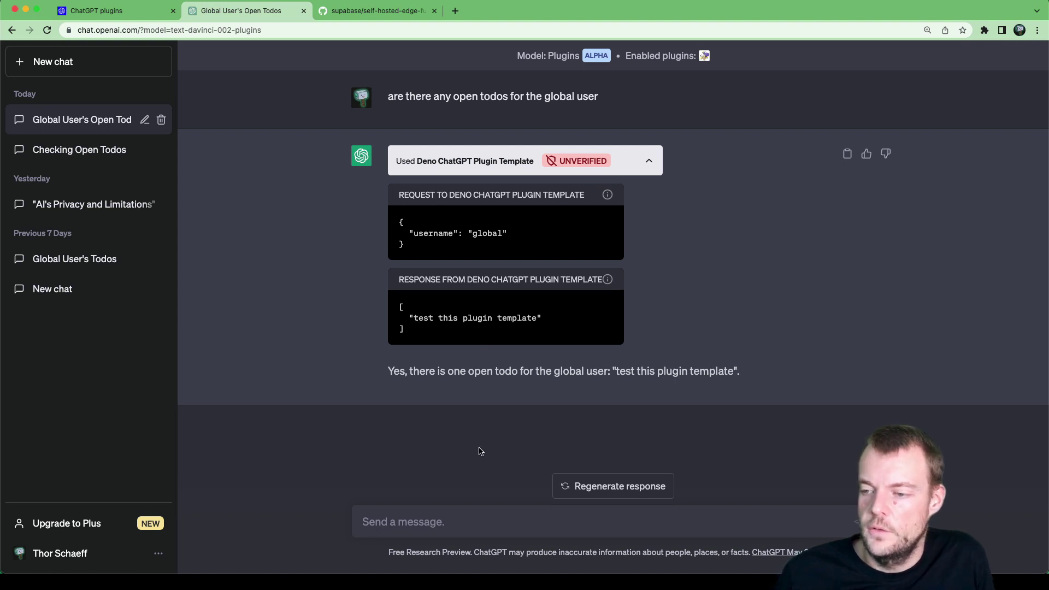
pyautogui.click(457, 520)
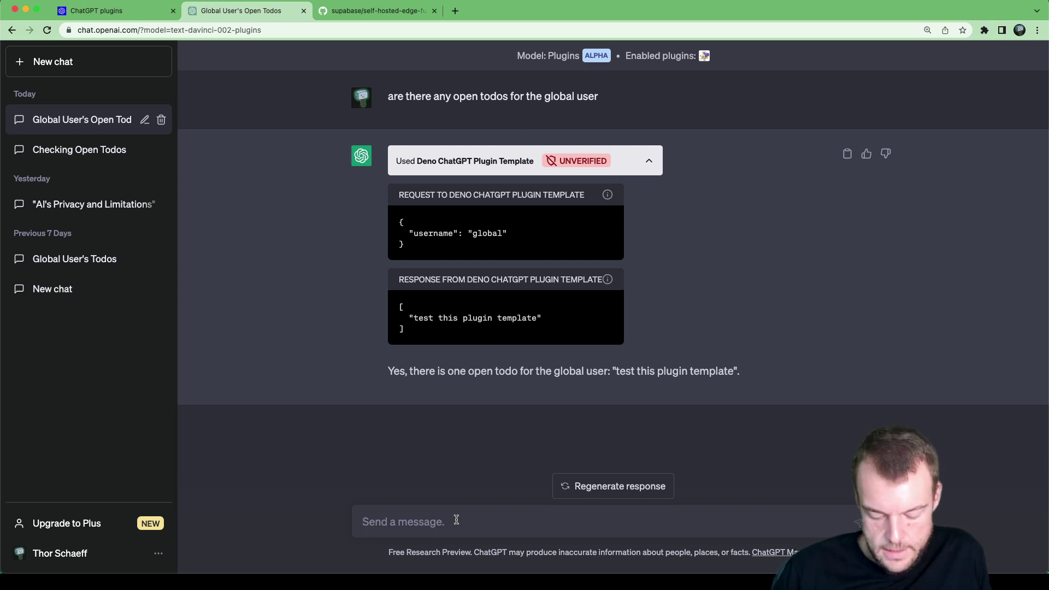
# - Ask 'how many todos does the global user have?', then switch to the ChatGPT plugins blog tab
pyautogui.write('ho')
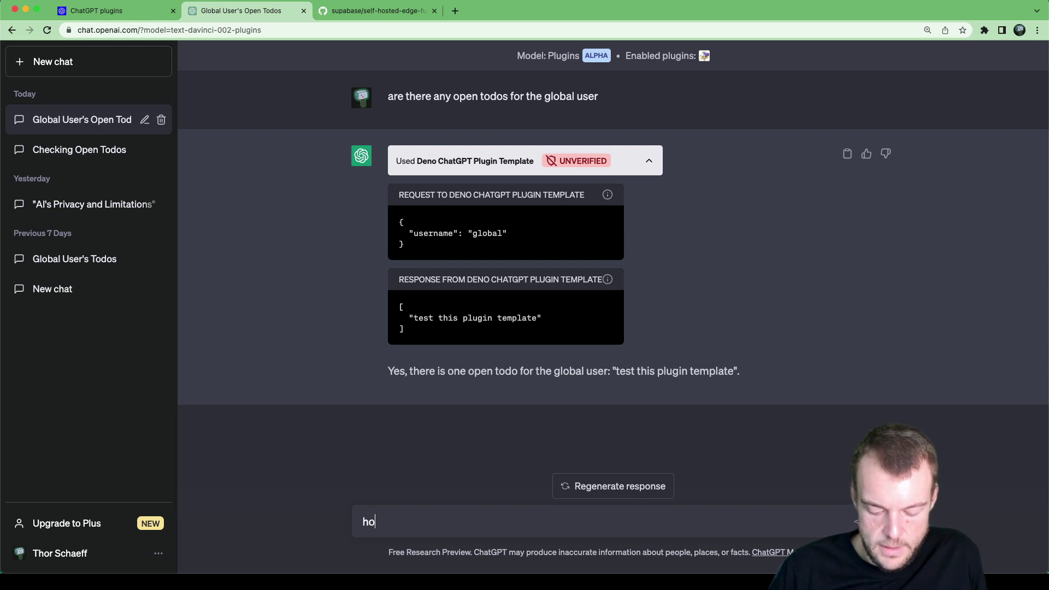
pyautogui.write('w many todos d')
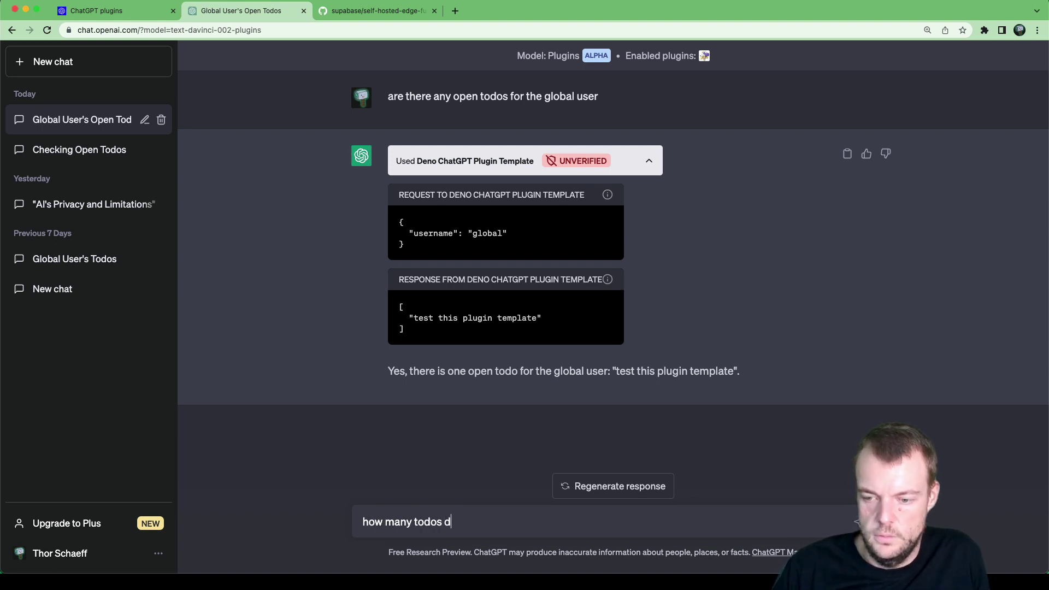
pyautogui.write('oes the global')
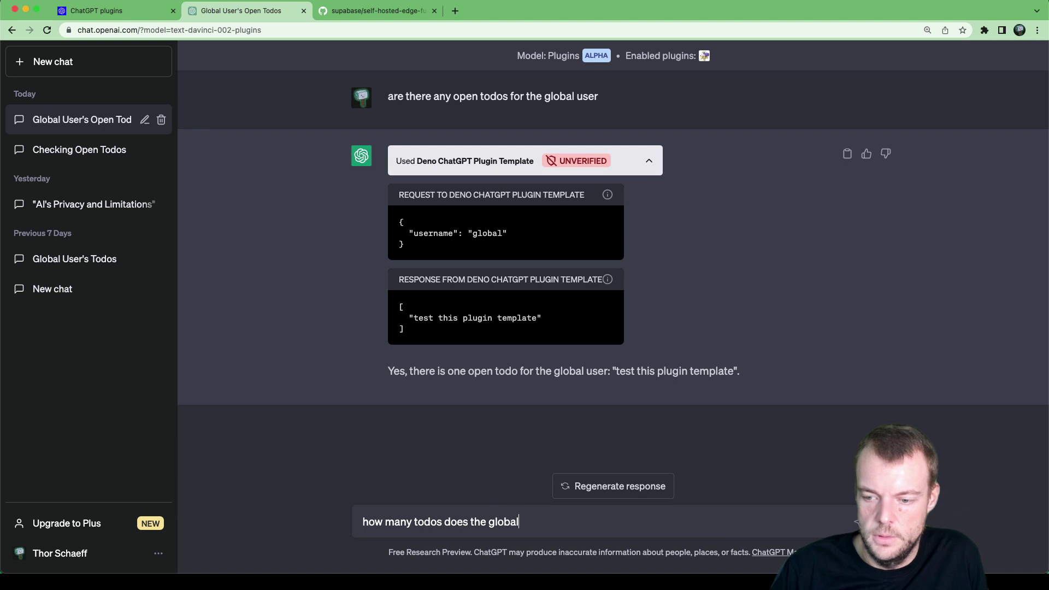
pyautogui.write(' user have?')
pyautogui.press('Return')
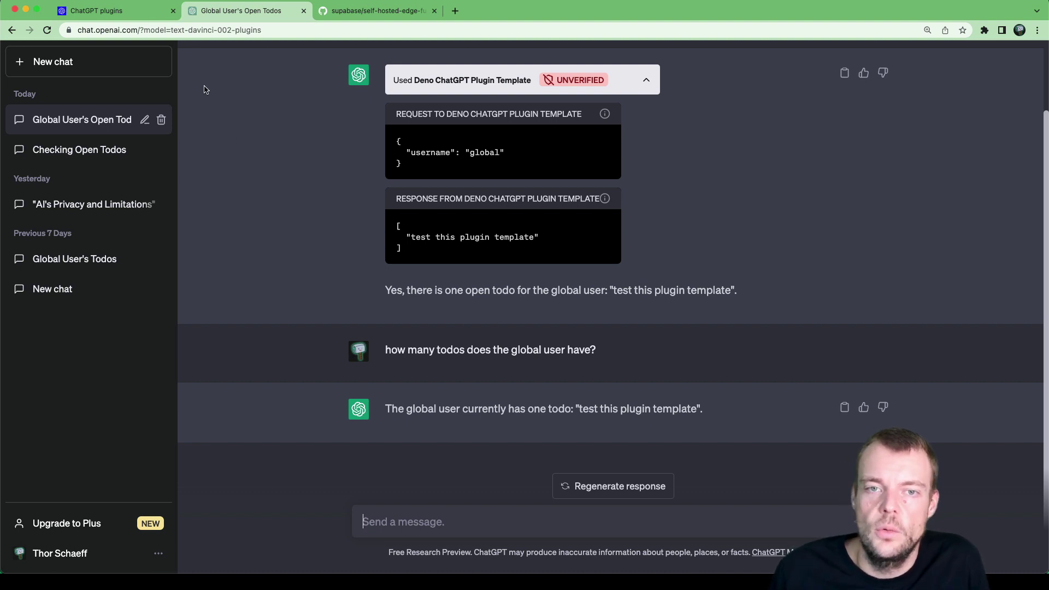
pyautogui.click(105, 14)
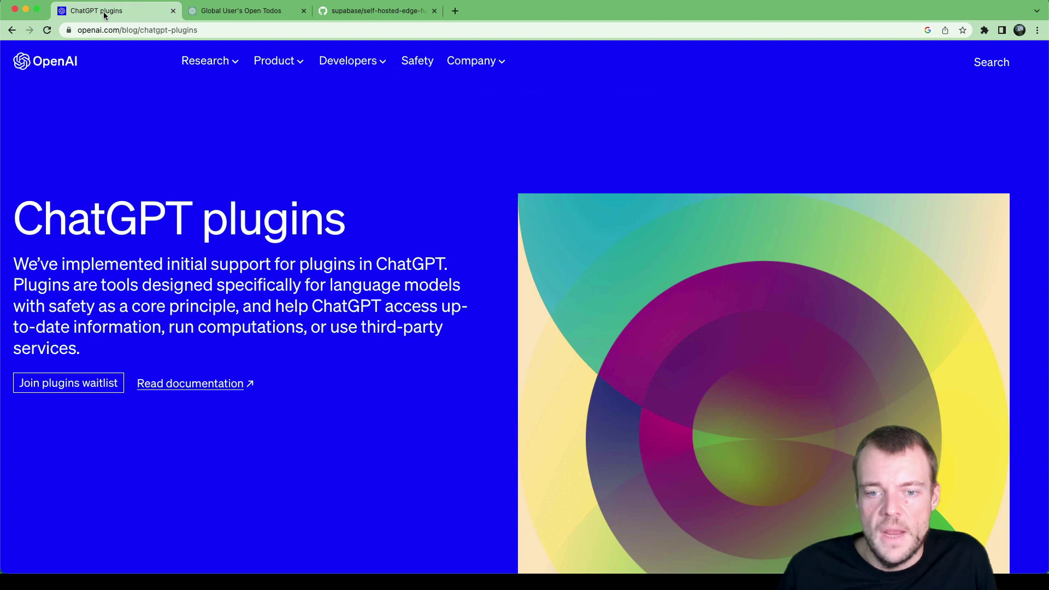
# - Open the plugin documentation, enlarge the page, and go to the Chat Plugins Examples page
pyautogui.click(160, 383)
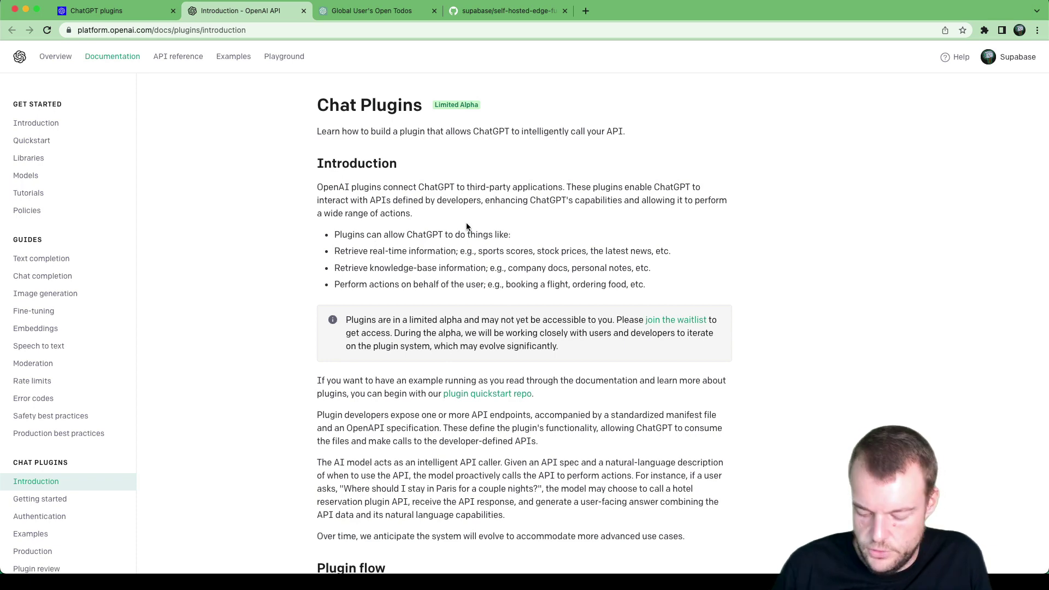
pyautogui.press('super+equal')
pyautogui.scroll(-3, 466, 224)
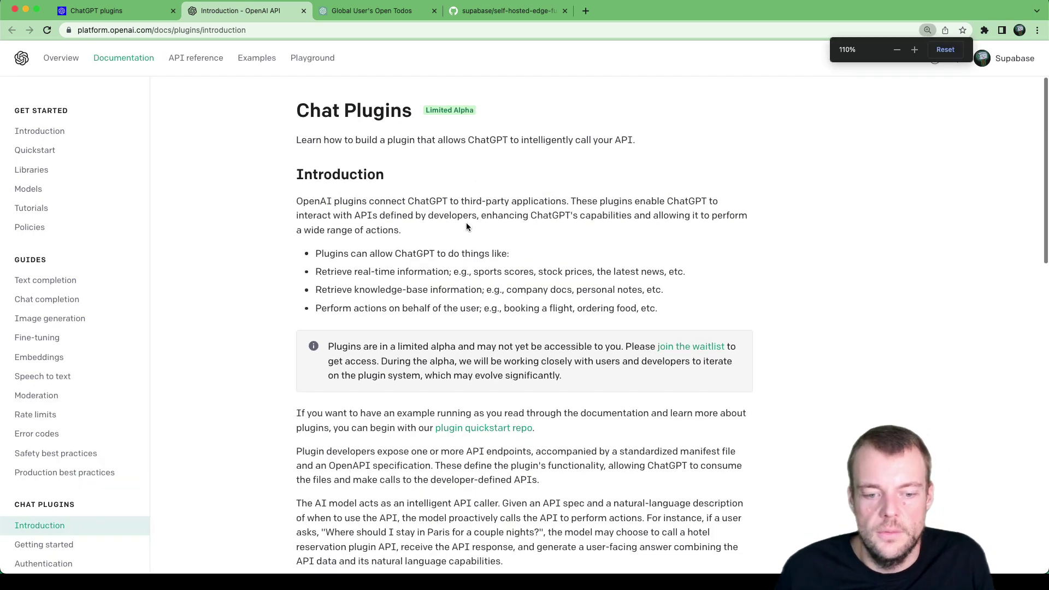
pyautogui.scroll(-3, 94, 325)
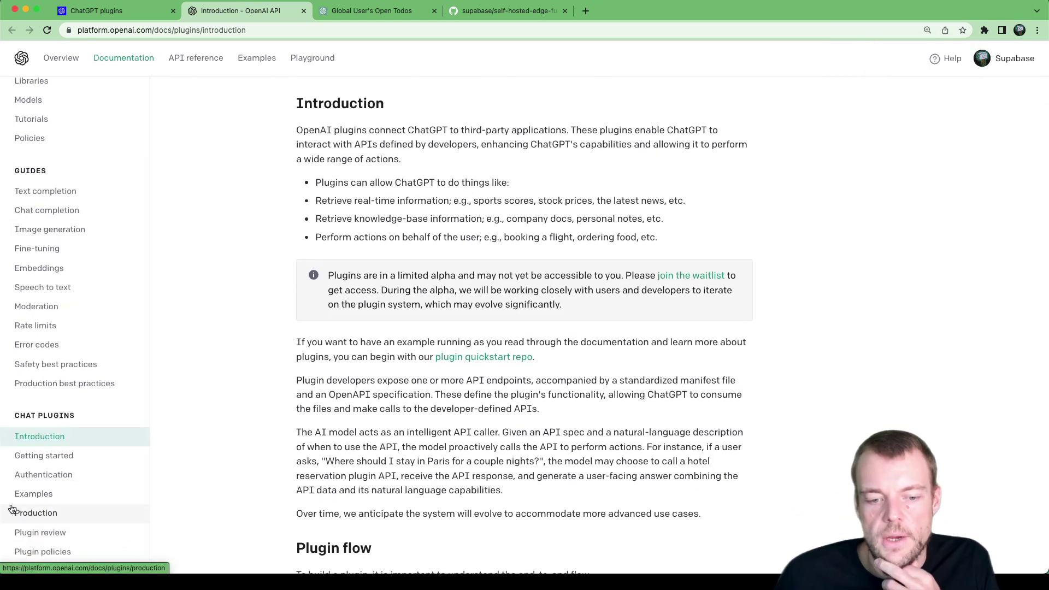
pyautogui.click(36, 494)
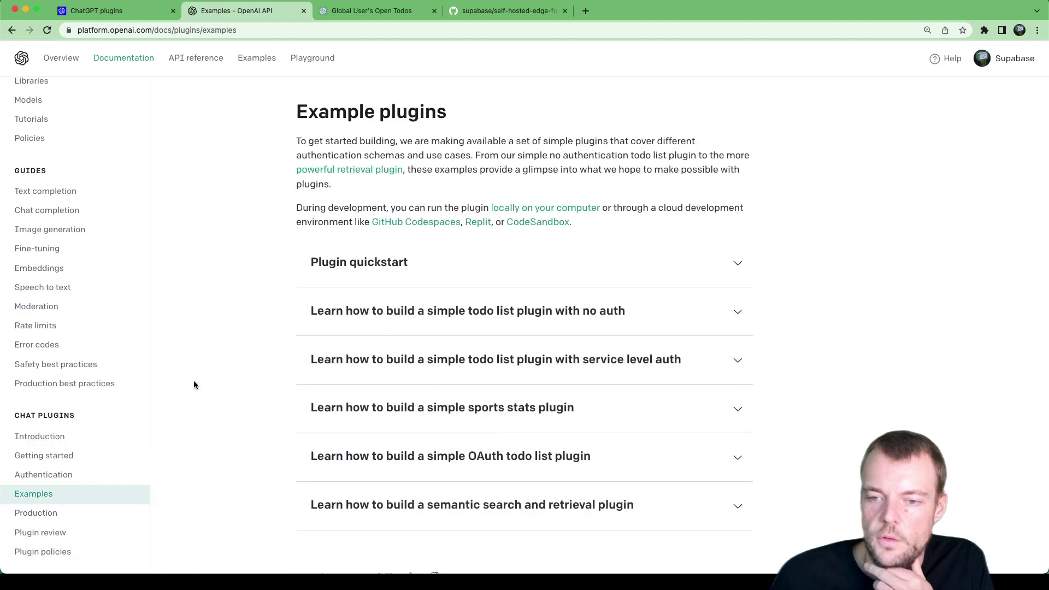
pyautogui.scroll(-2, 219, 290)
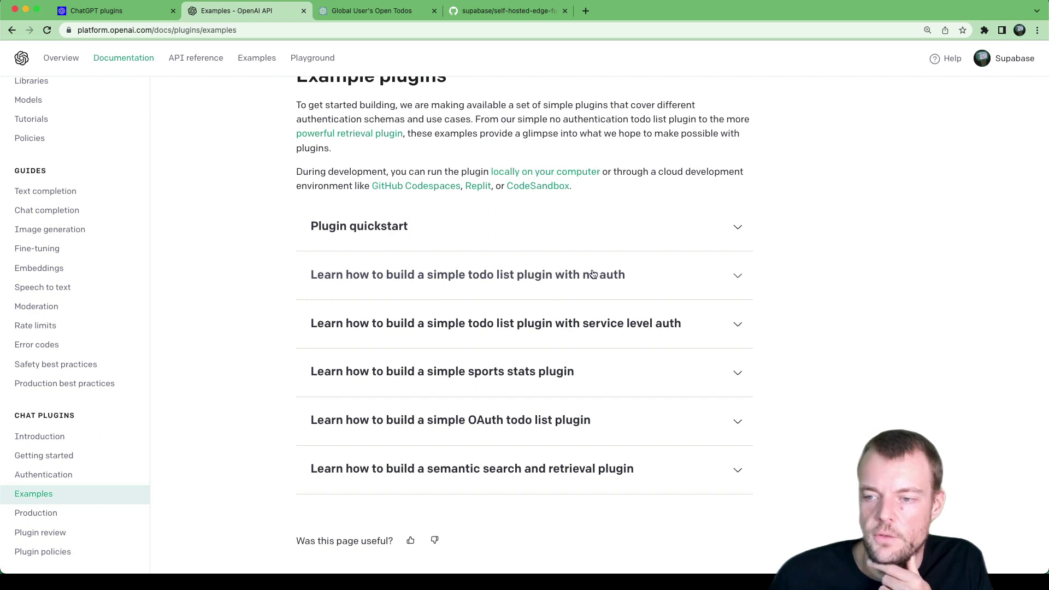
# - Expand the no-auth todo list example and highlight its intro text and the ai-plugin.json name
pyautogui.click(658, 278)
pyautogui.scroll(-3, 601, 262)
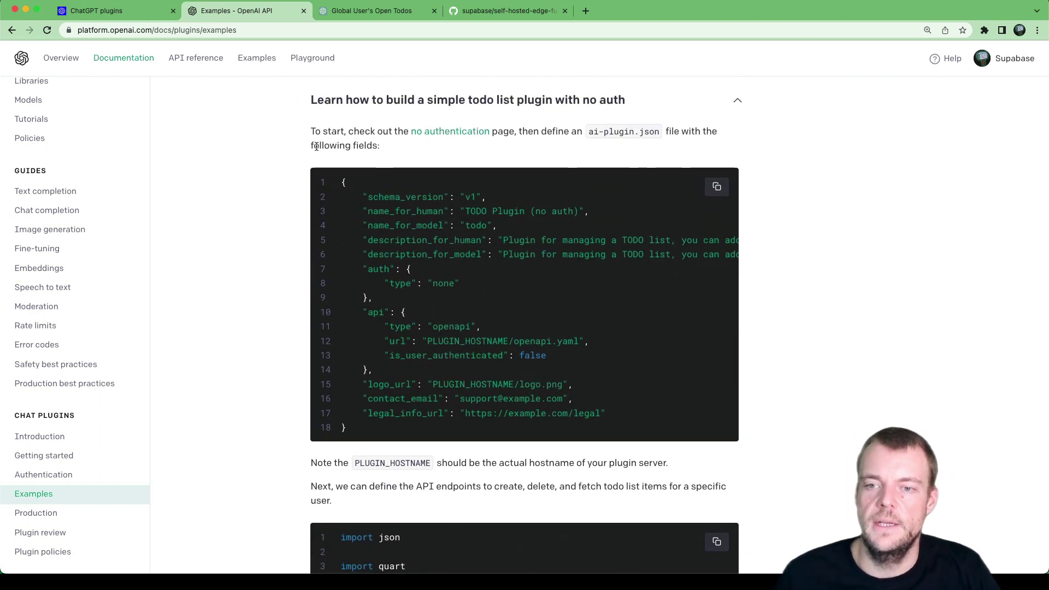
pyautogui.moveTo(311, 131); pyautogui.dragTo(543, 141)
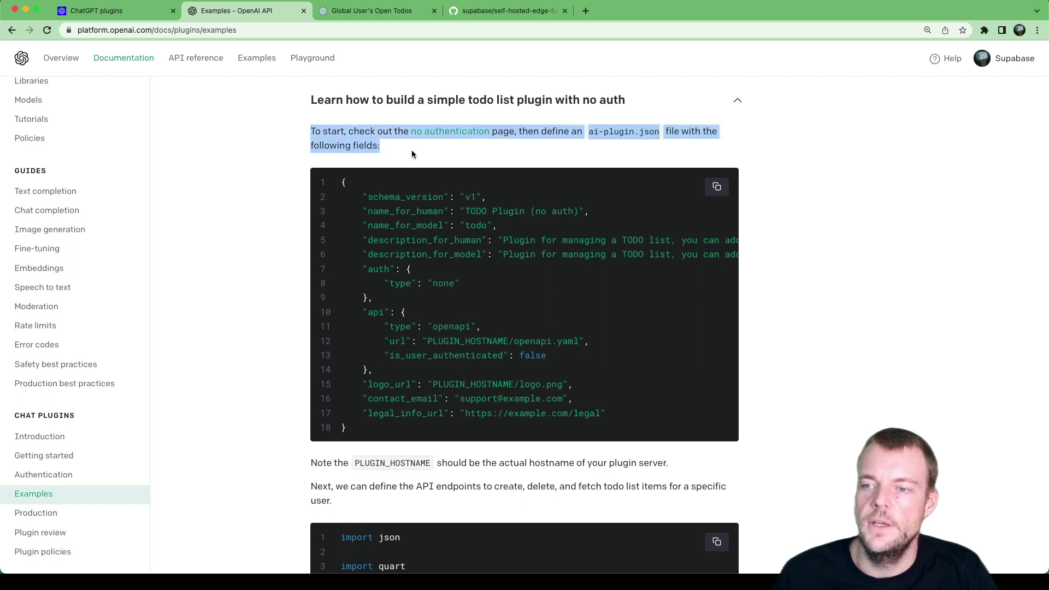
pyautogui.click(555, 138)
pyautogui.tripleClick(568, 140)
pyautogui.click(568, 139)
pyautogui.moveTo(590, 131); pyautogui.dragTo(660, 132)
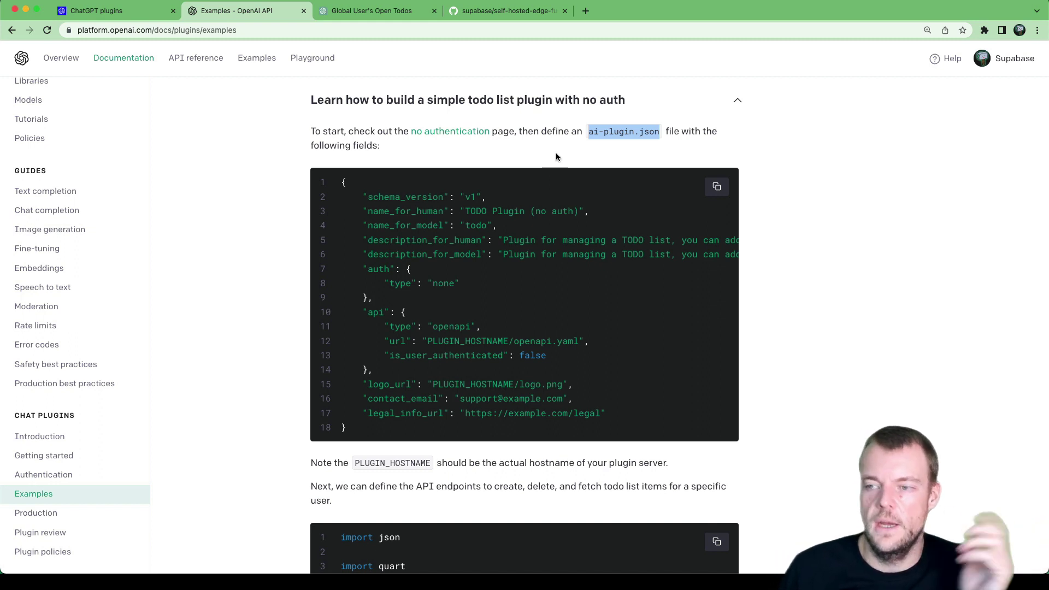
pyautogui.scroll(-12, 467, 231)
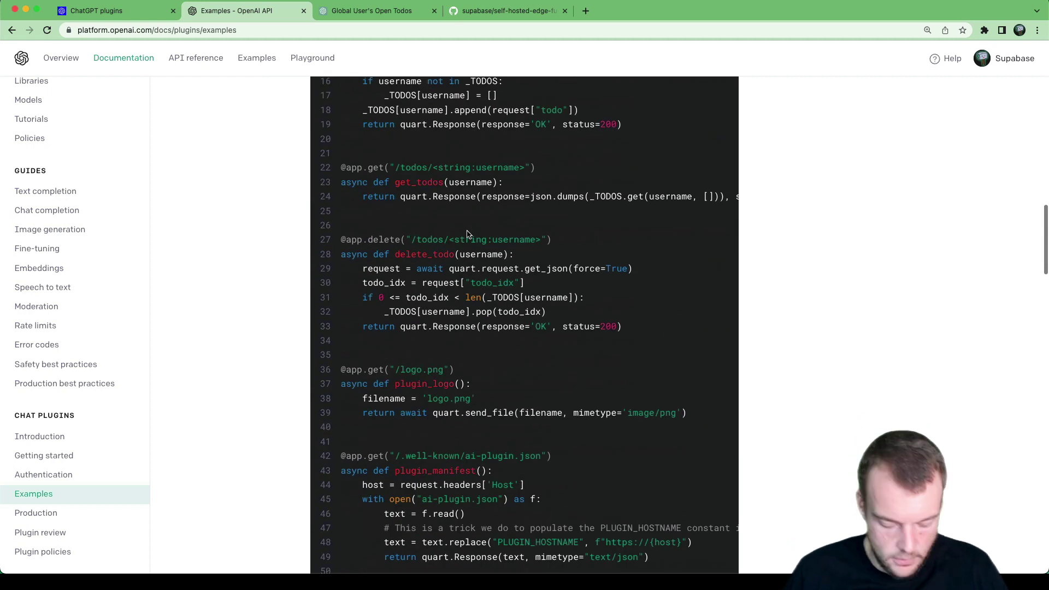
# - Search the page for 'well' and scroll back to the ai-plugin.json manifest block
pyautogui.press('super+f')
pyautogui.write('well')
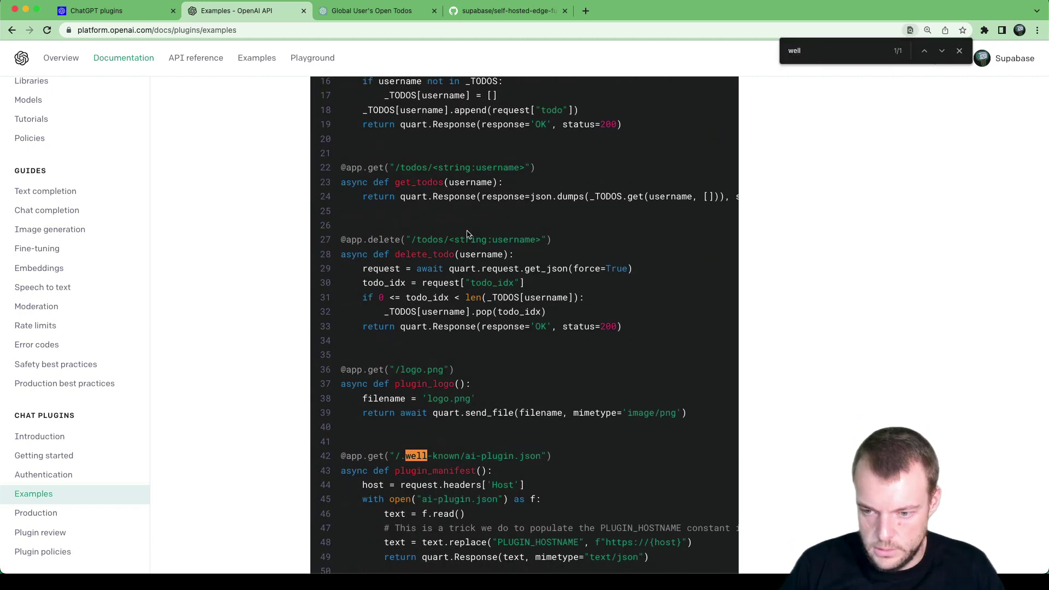
pyautogui.scroll(8, 464, 294)
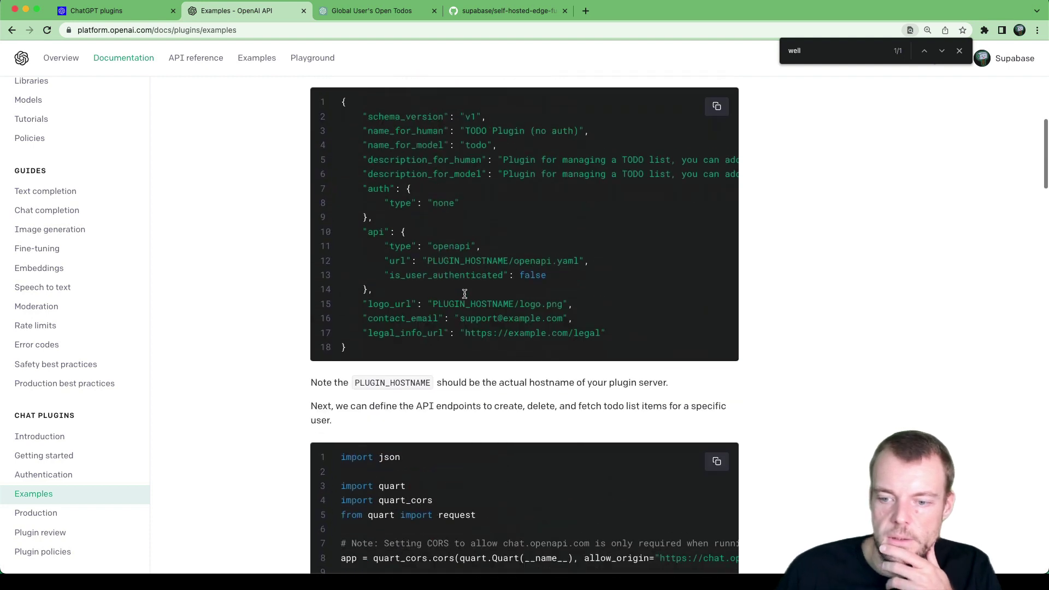
pyautogui.scroll(3, 463, 295)
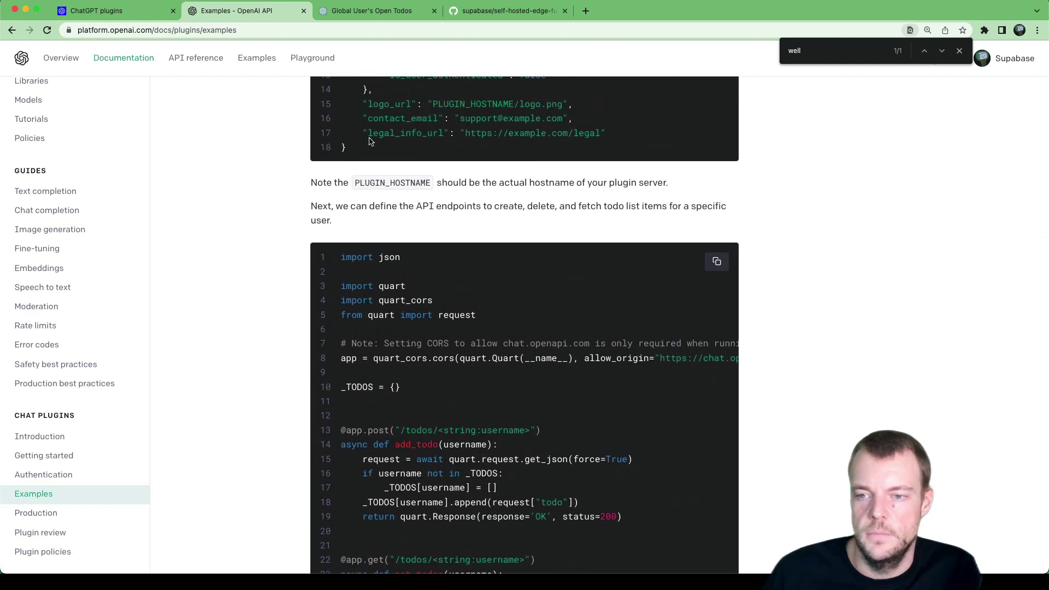
pyautogui.scroll(5, 382, 219)
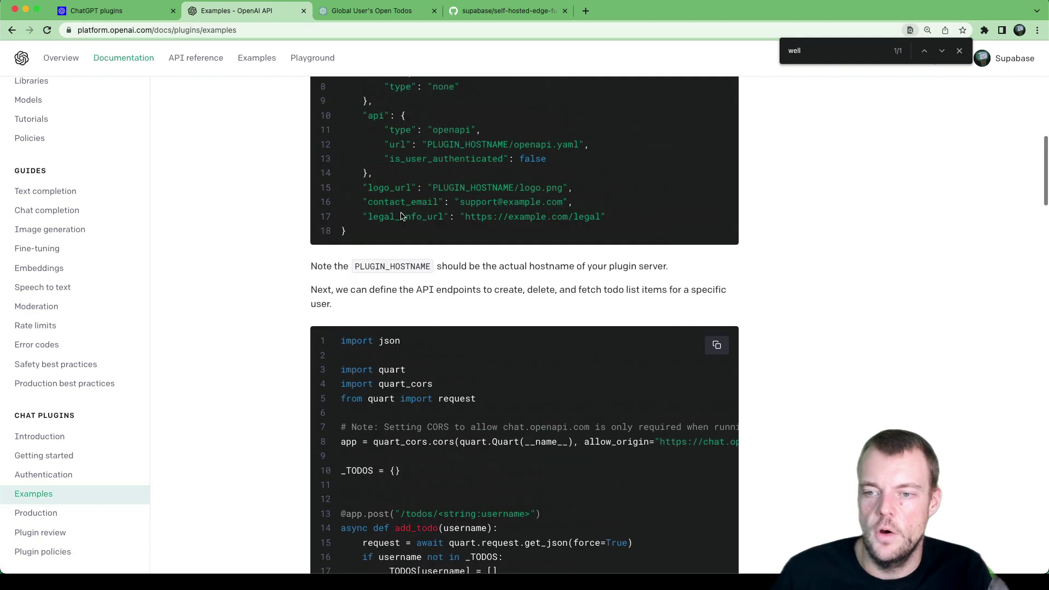
pyautogui.scroll(-6, 402, 216)
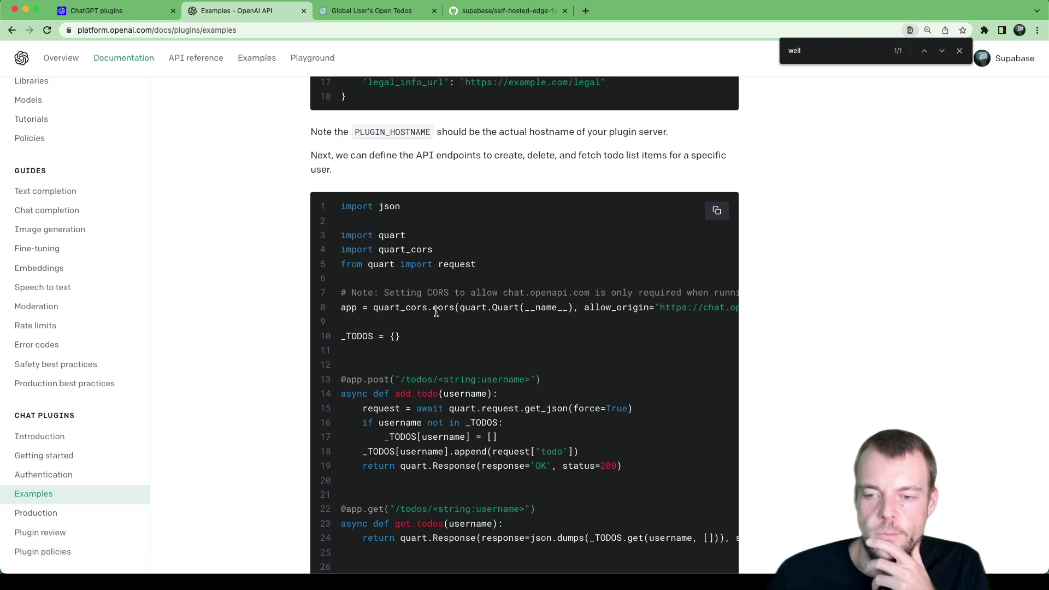
pyautogui.scroll(-2, 436, 312)
pyautogui.scroll(8, 453, 243)
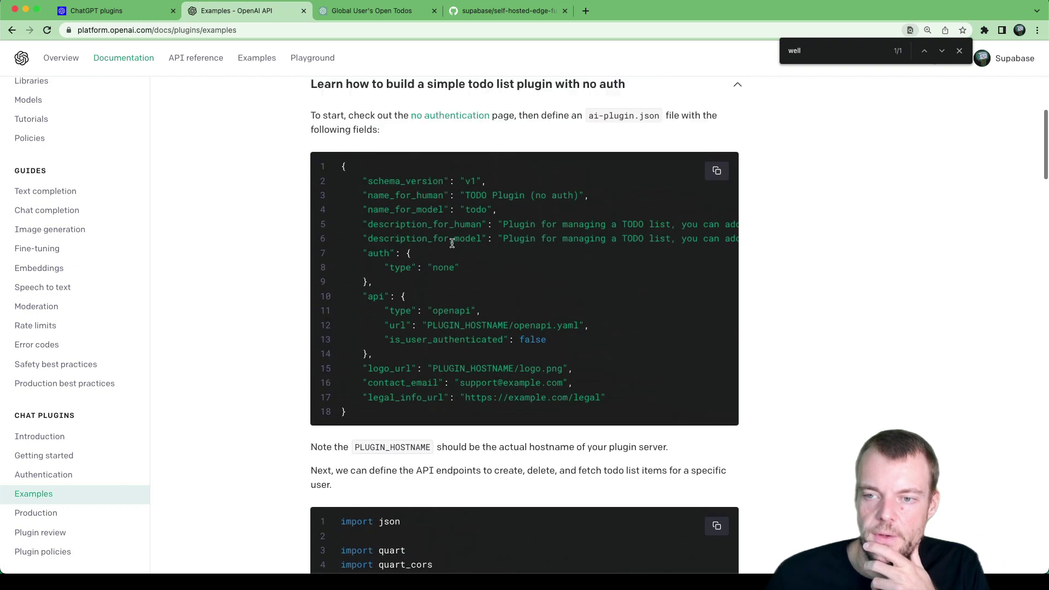
pyautogui.scroll(1, 453, 244)
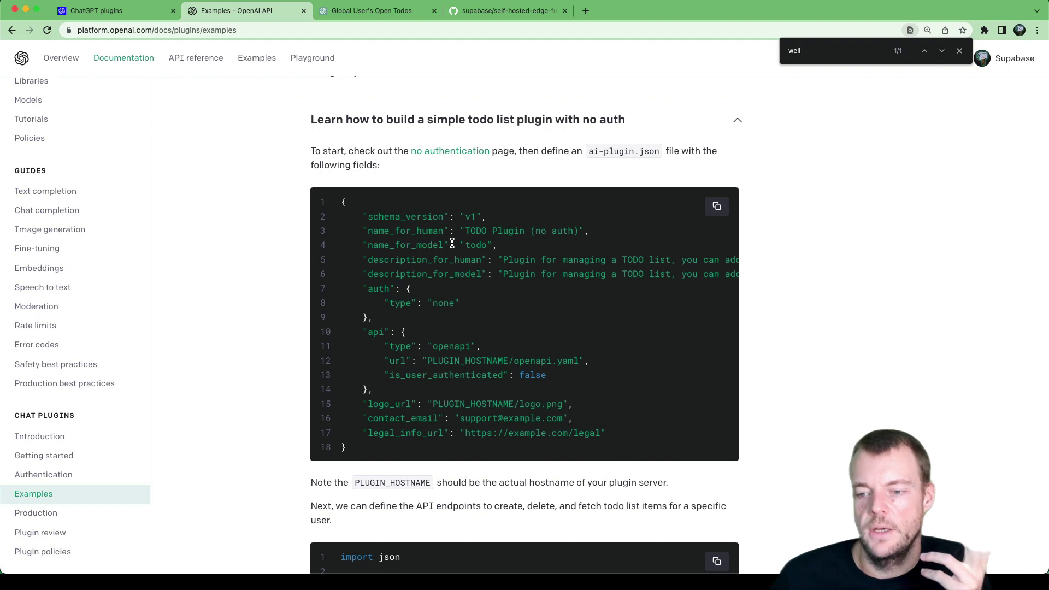